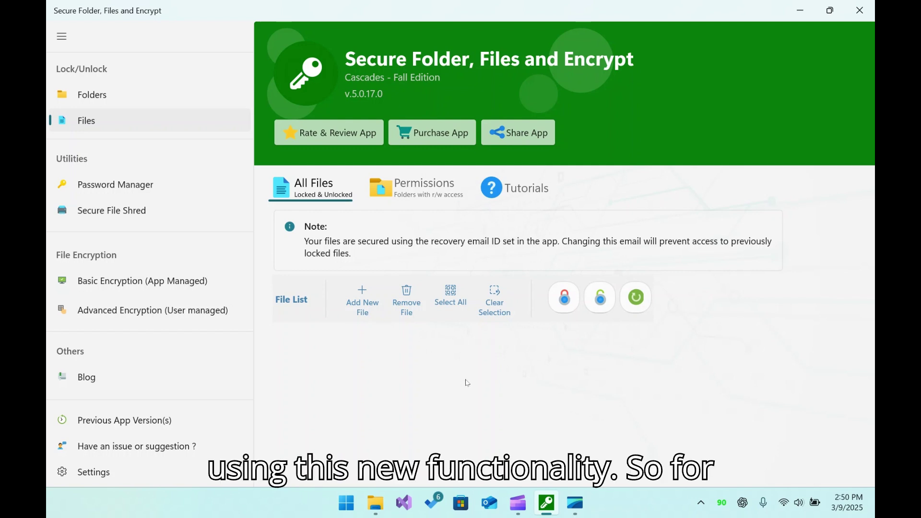
# Bring up the File Explorer window for the Test folder holding the three bird images
pyautogui.moveTo(371, 506)
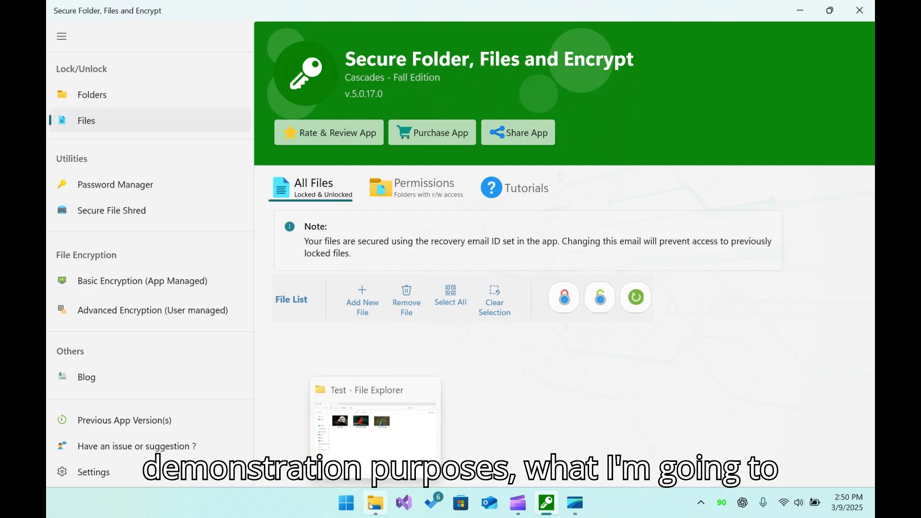
pyautogui.click(384, 421)
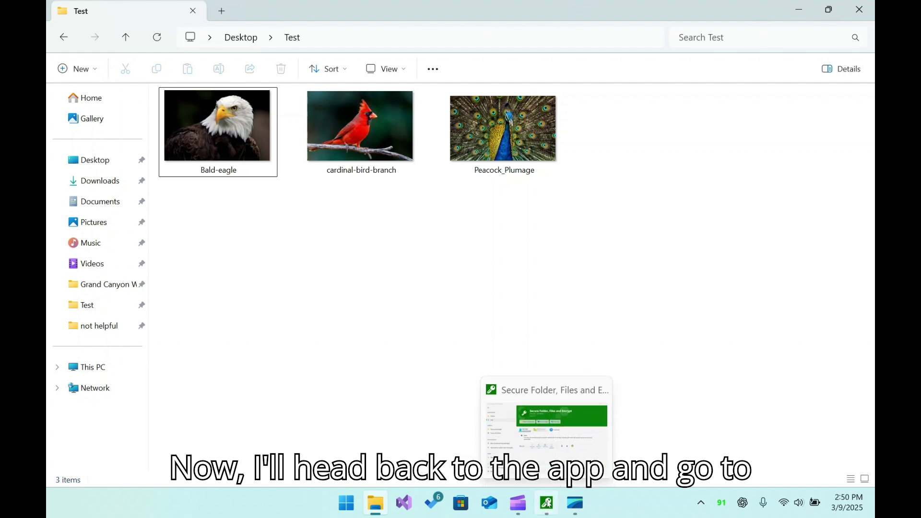
# Add Desktop\Test to the app's permitted folders on the Permissions tab
pyautogui.click(550, 446)
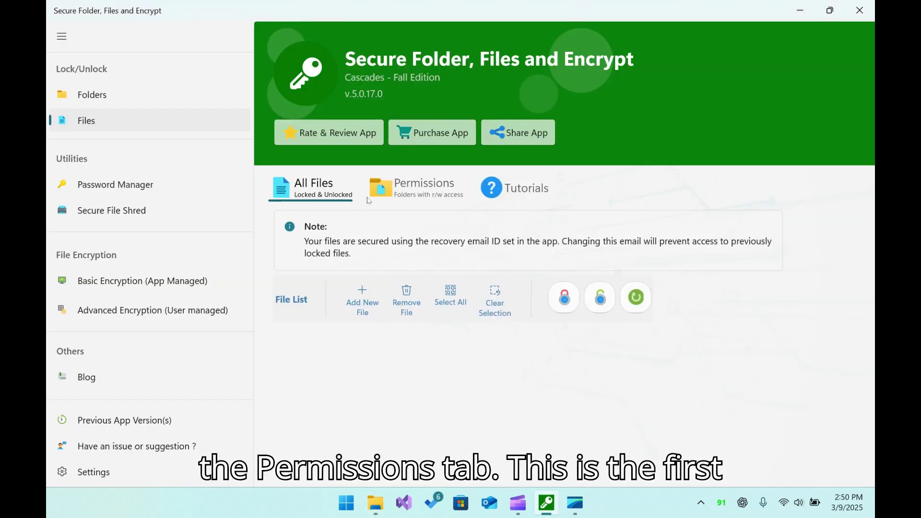
pyautogui.click(419, 193)
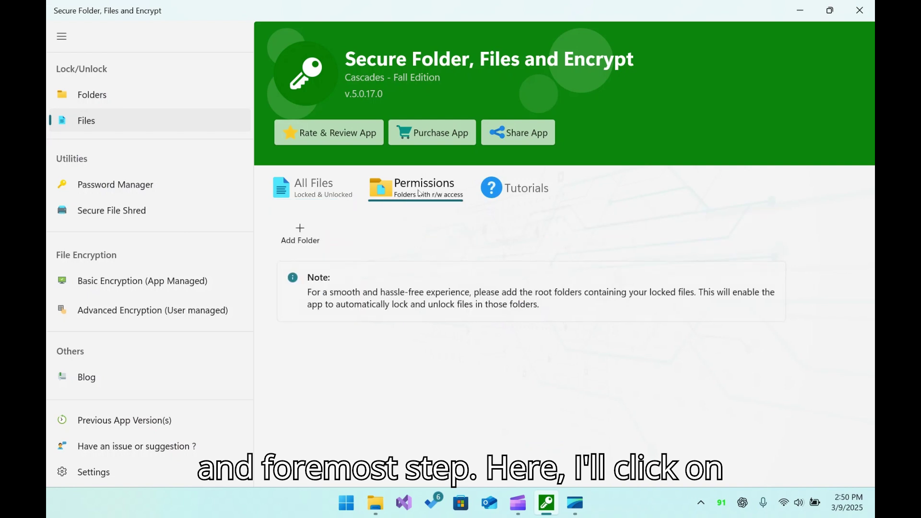
pyautogui.click(301, 238)
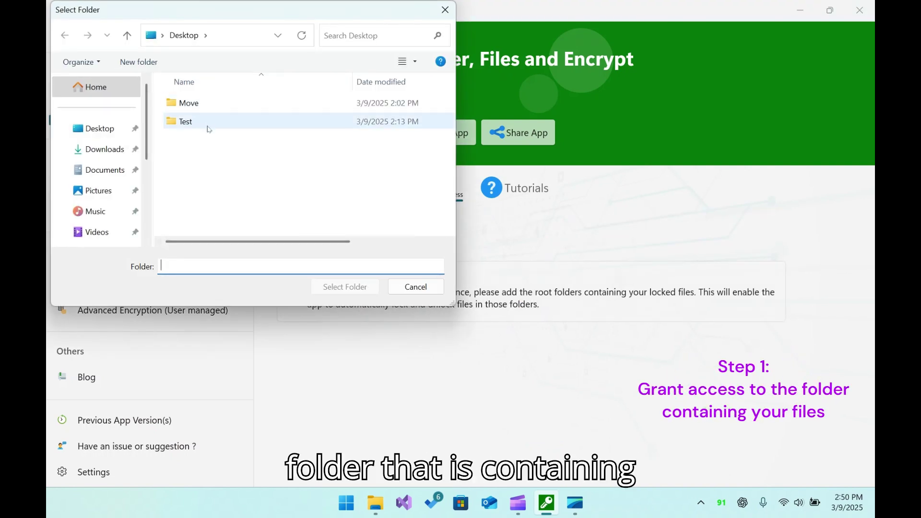
pyautogui.doubleClick(208, 123)
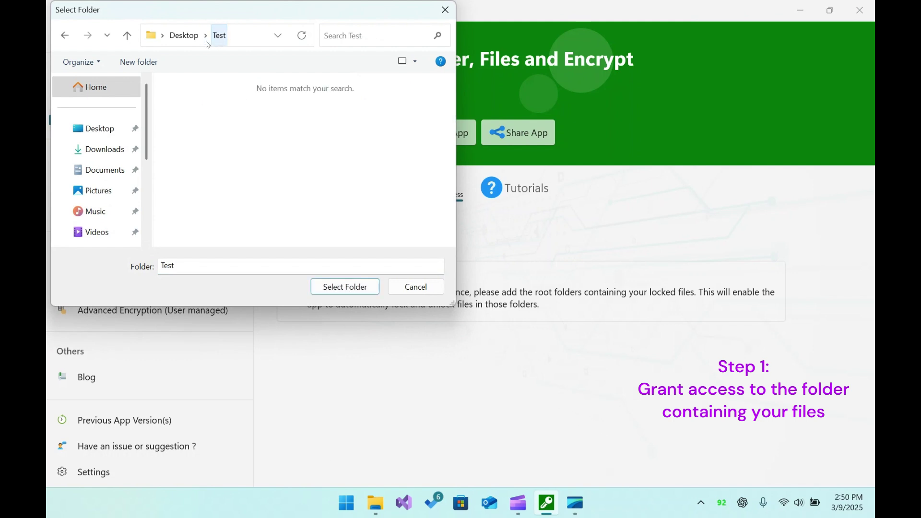
pyautogui.click(334, 288)
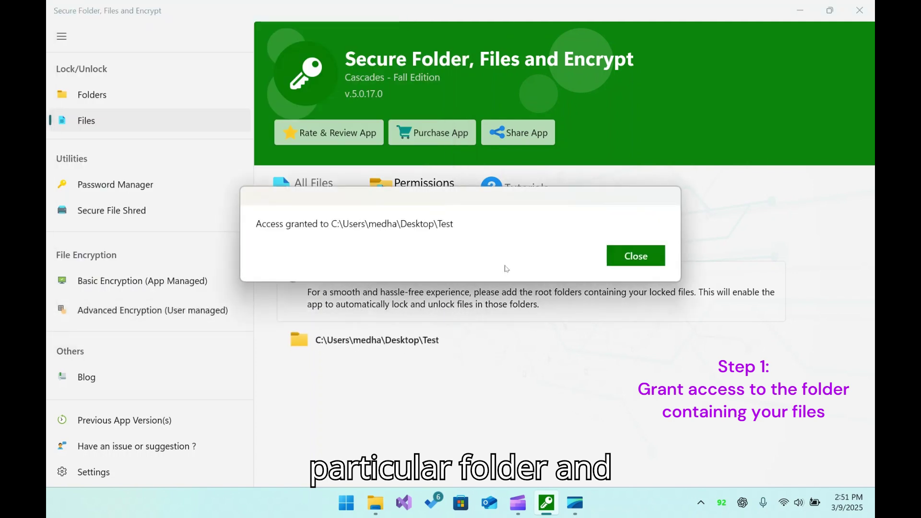
pyautogui.click(626, 262)
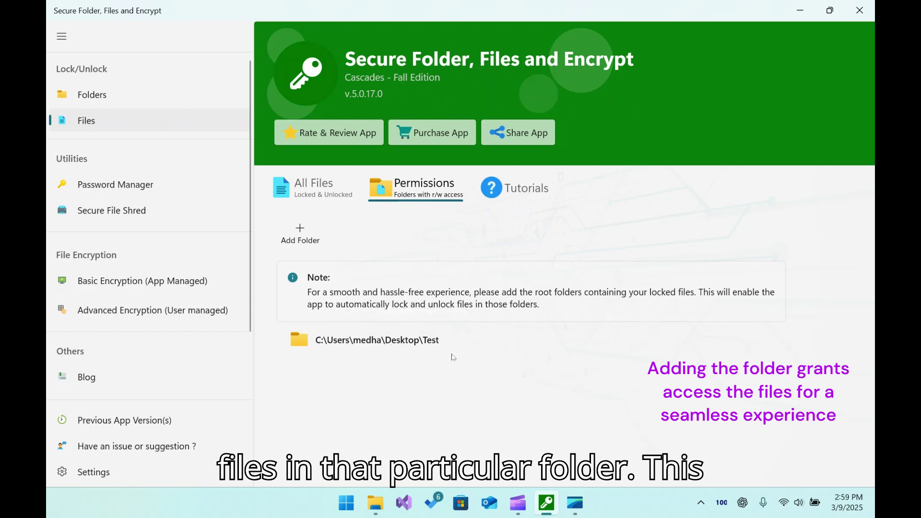
# Add Bald-eagle.webp and cardinal-bird-branch.jpg from Desktop\Test to the All Files list
pyautogui.click(305, 190)
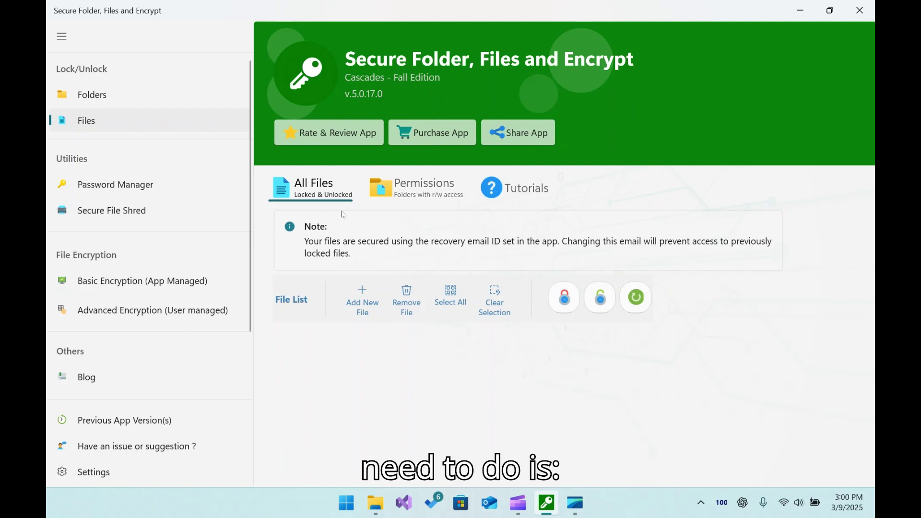
pyautogui.click(366, 302)
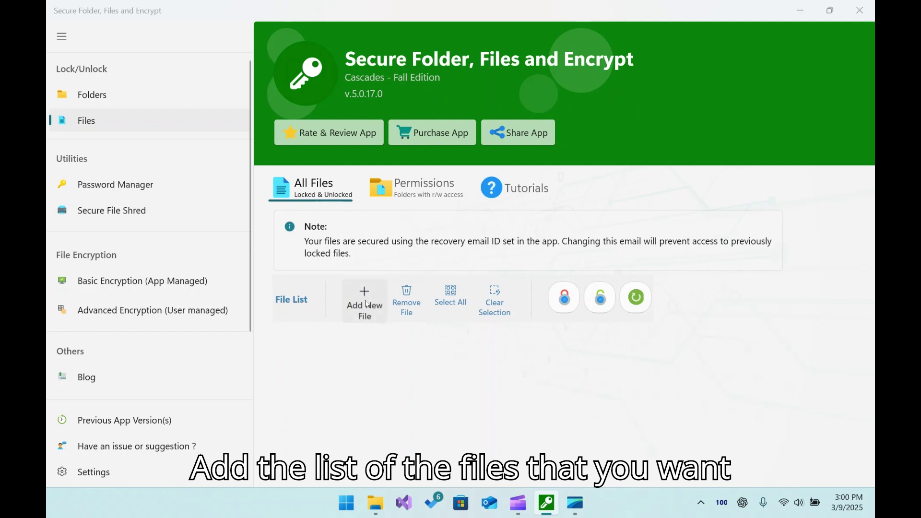
pyautogui.moveTo(291, 178); pyautogui.dragTo(183, 114)
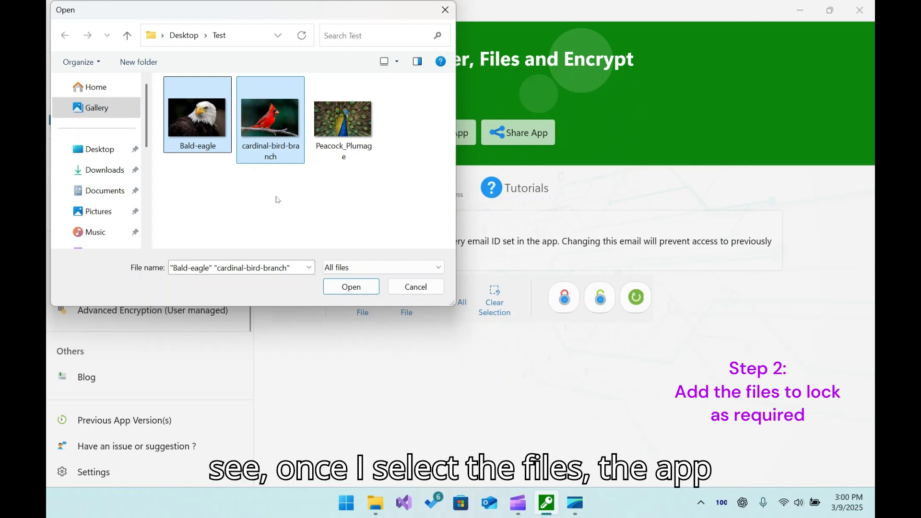
pyautogui.click(343, 292)
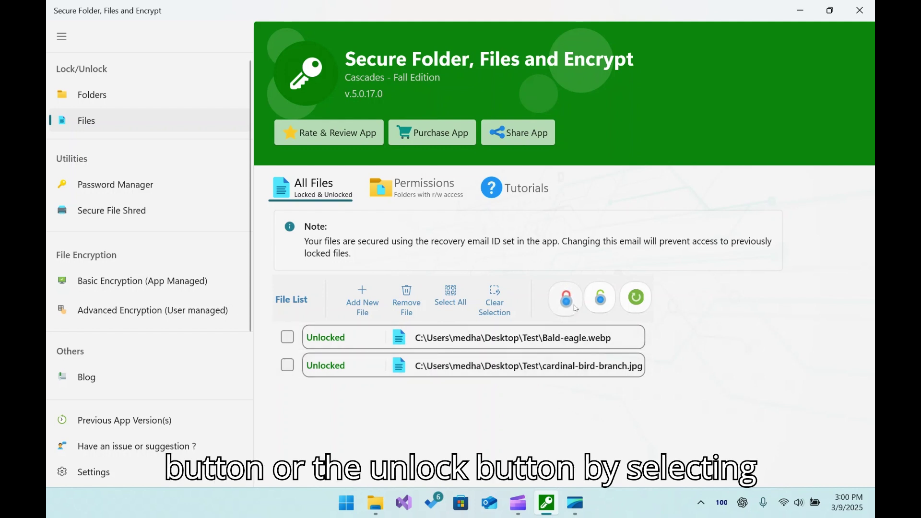
# Lock both bird images and check their padlock icons in File Explorer's Test folder
pyautogui.click(287, 337)
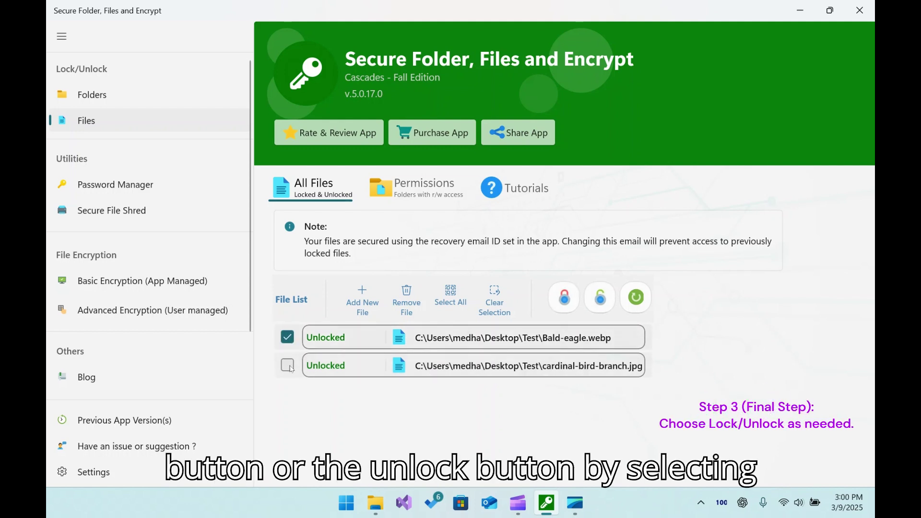
pyautogui.click(287, 365)
pyautogui.click(494, 303)
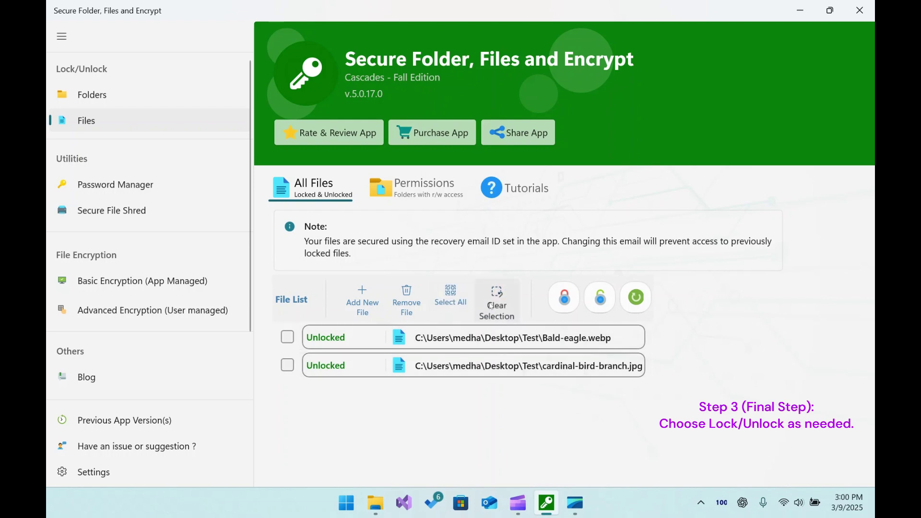
pyautogui.click(453, 300)
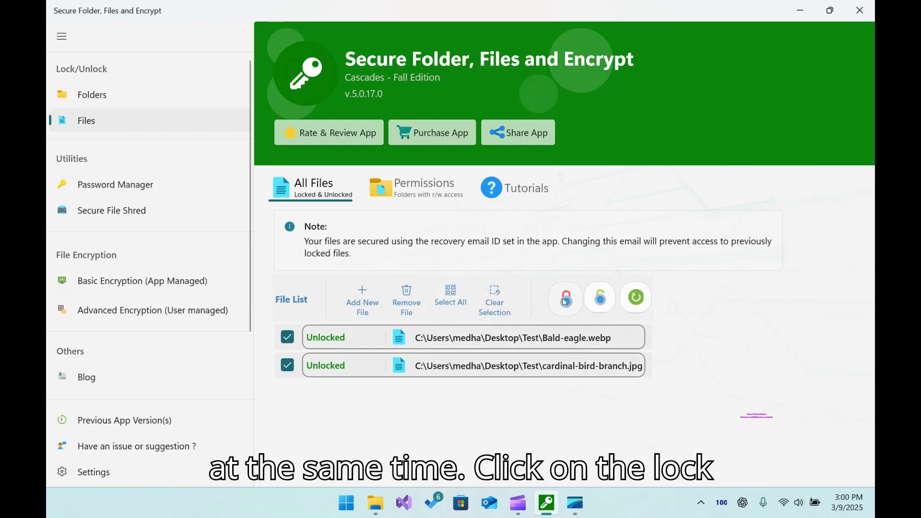
pyautogui.click(564, 298)
pyautogui.click(482, 316)
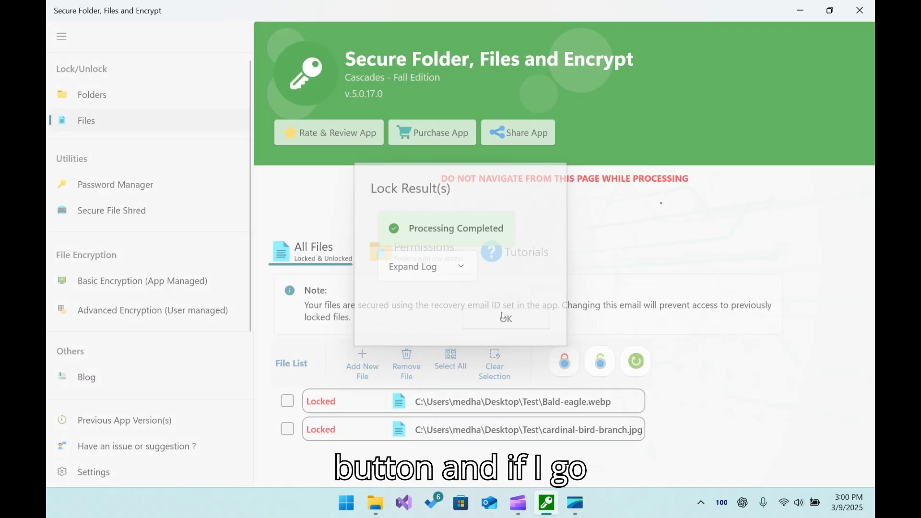
pyautogui.click(379, 507)
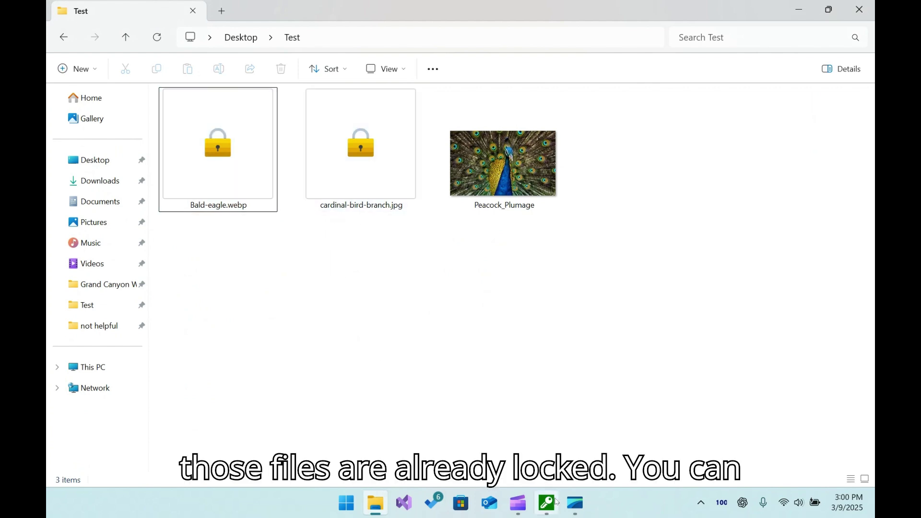
# Unlock Bald-eagle.webp and cardinal-bird-branch.jpg and view them again in the Test folder
pyautogui.click(556, 502)
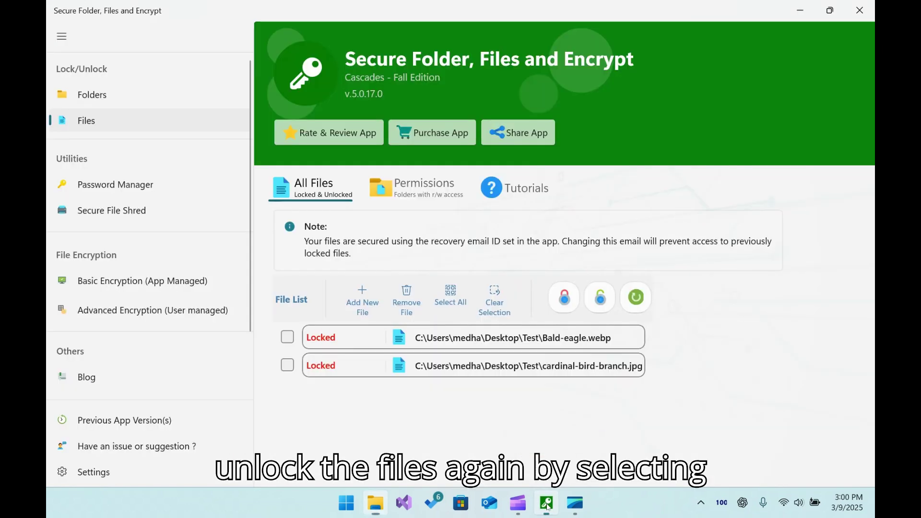
pyautogui.click(287, 336)
pyautogui.click(287, 365)
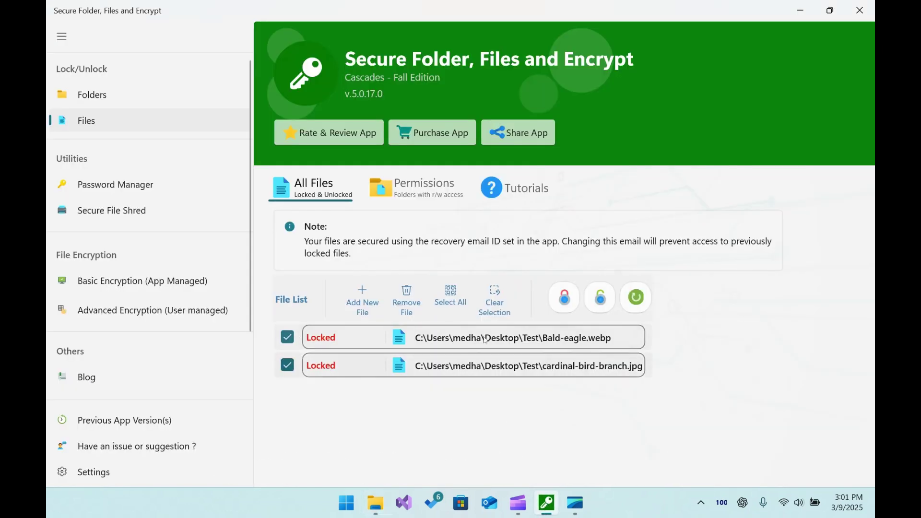
pyautogui.click(600, 298)
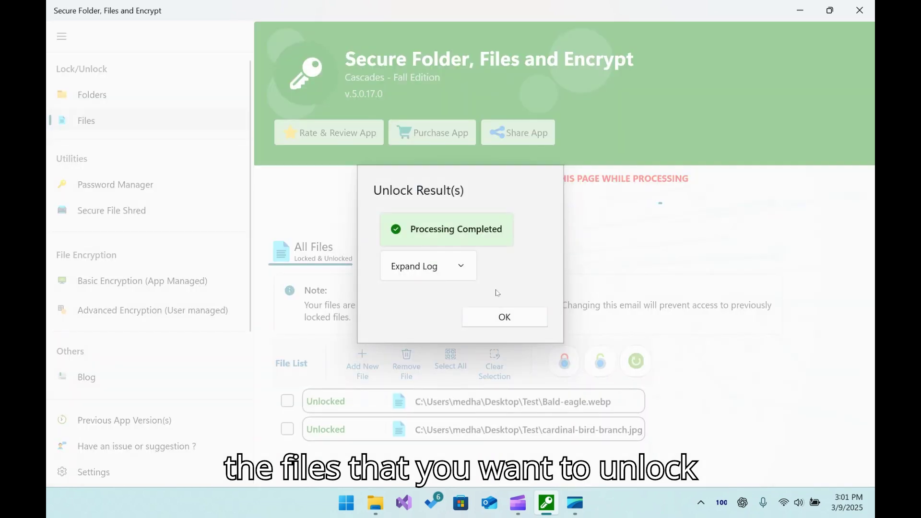
pyautogui.click(497, 318)
pyautogui.click(375, 503)
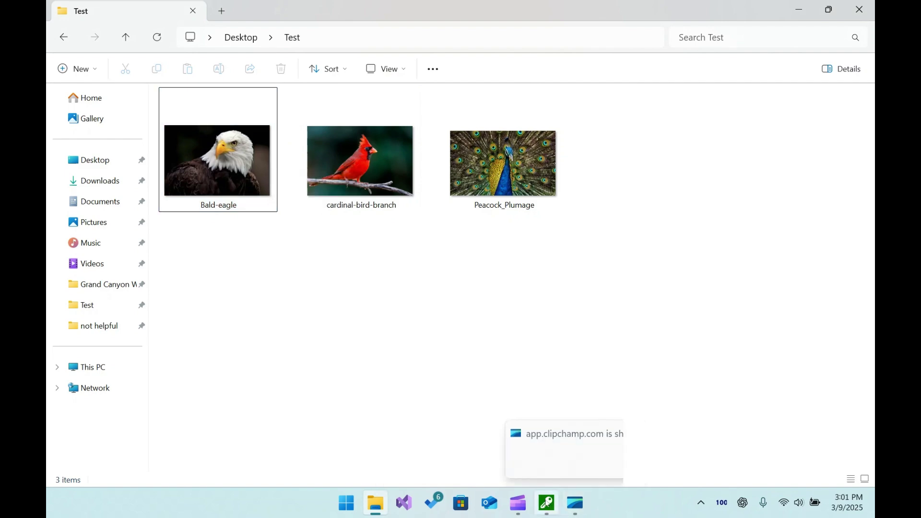
# Lock Bald-eagle.webp again, leaving cardinal-bird-branch.jpg unlocked
pyautogui.click(546, 502)
pyautogui.click(341, 337)
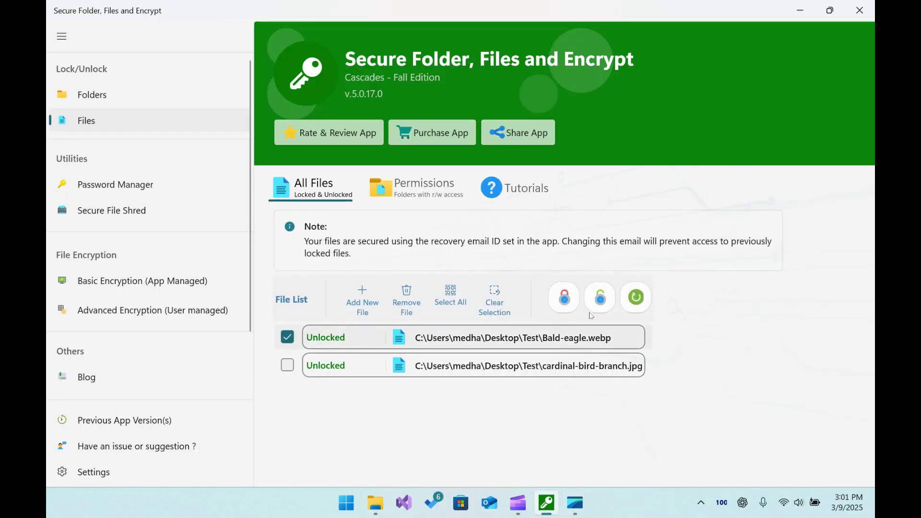
pyautogui.click(564, 297)
pyautogui.click(510, 316)
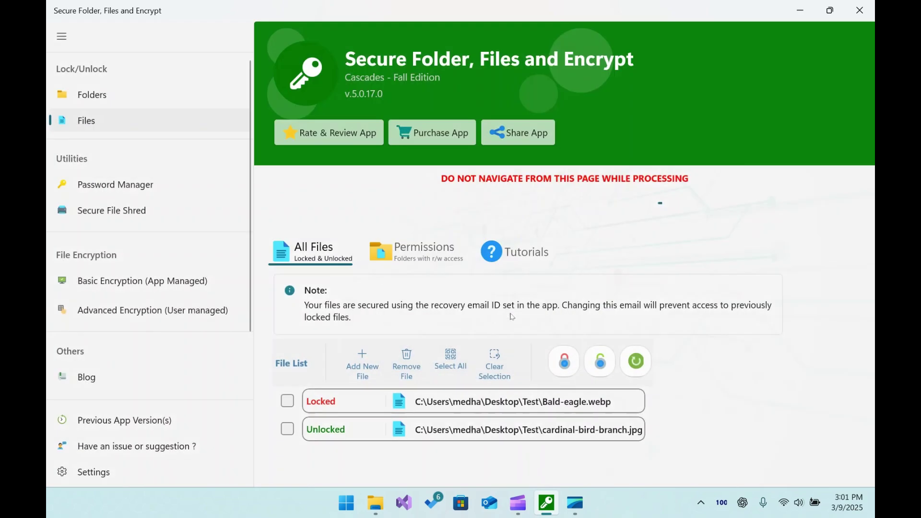
# Open the locked Bald-eagle.webp from the Explorer Test folder to reach its unlock screen
pyautogui.click(375, 502)
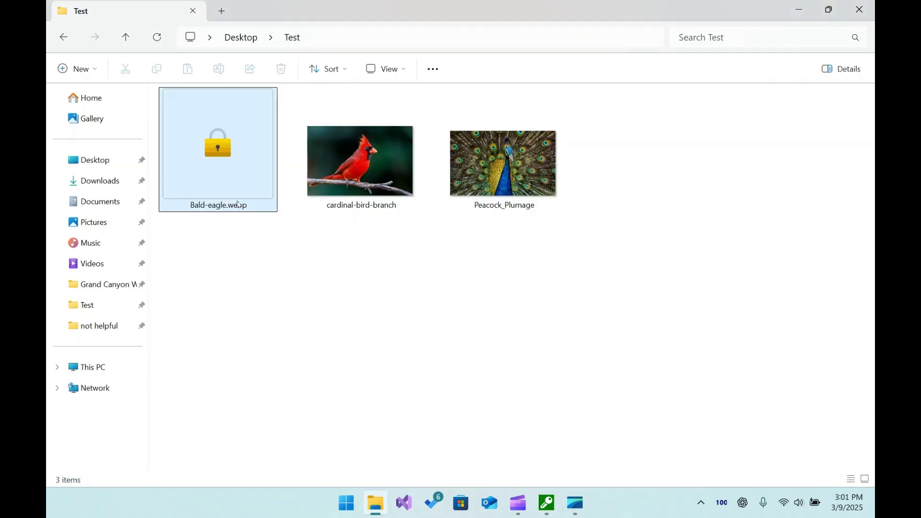
pyautogui.click(347, 323)
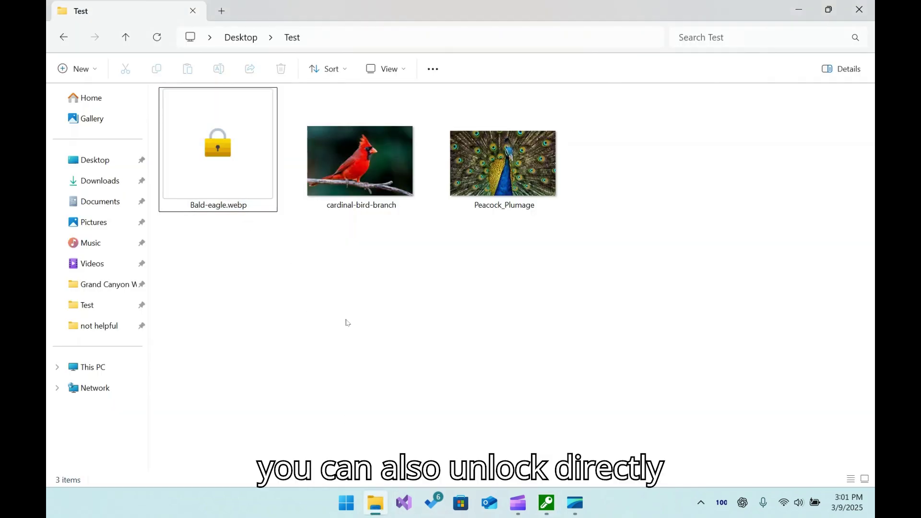
pyautogui.click(243, 194)
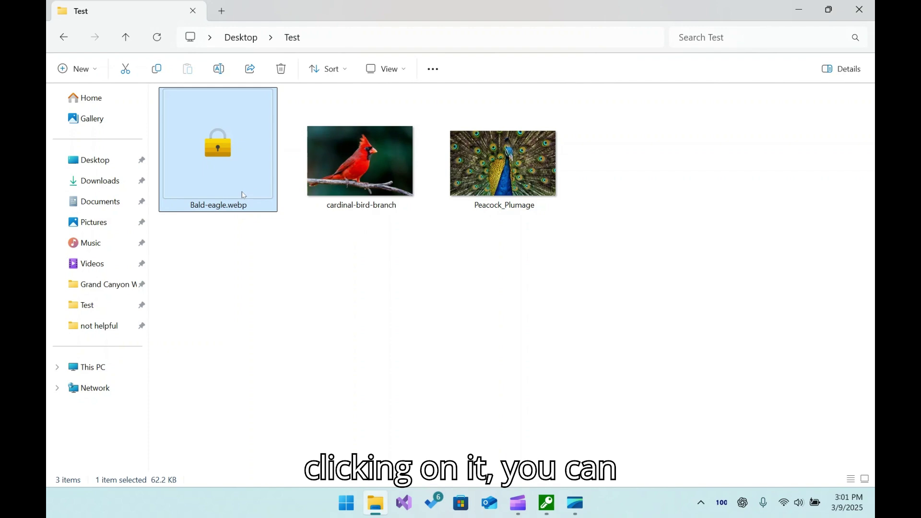
pyautogui.doubleClick(243, 195)
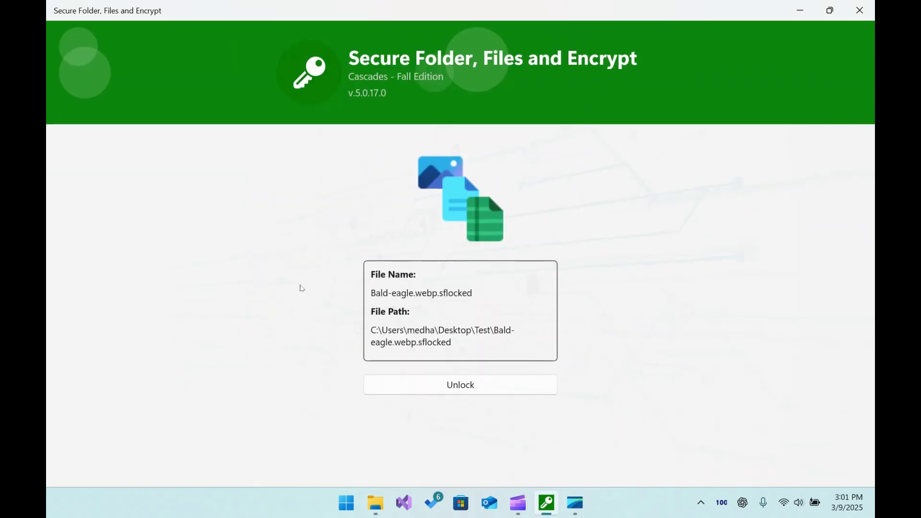
# Unlock Bald-eagle.webp with the app password, then return to the Test folder
pyautogui.click(491, 388)
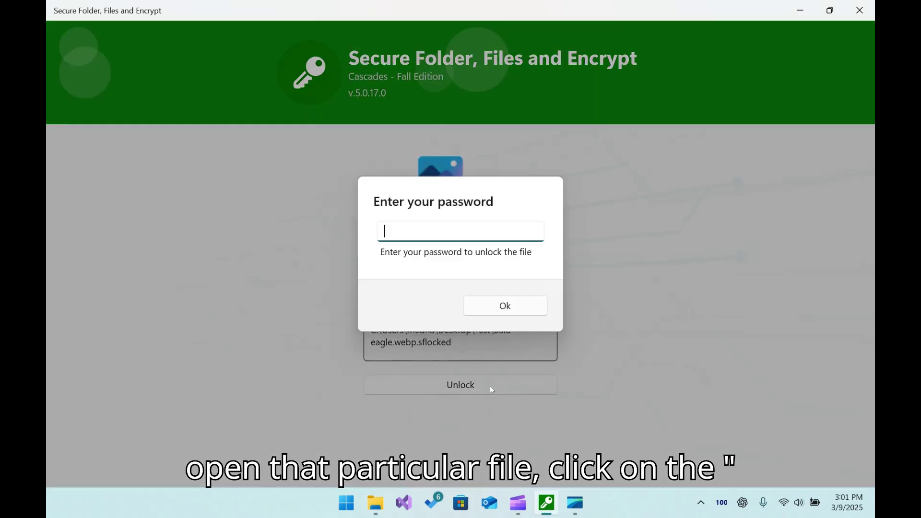
pyautogui.write('•••••••')
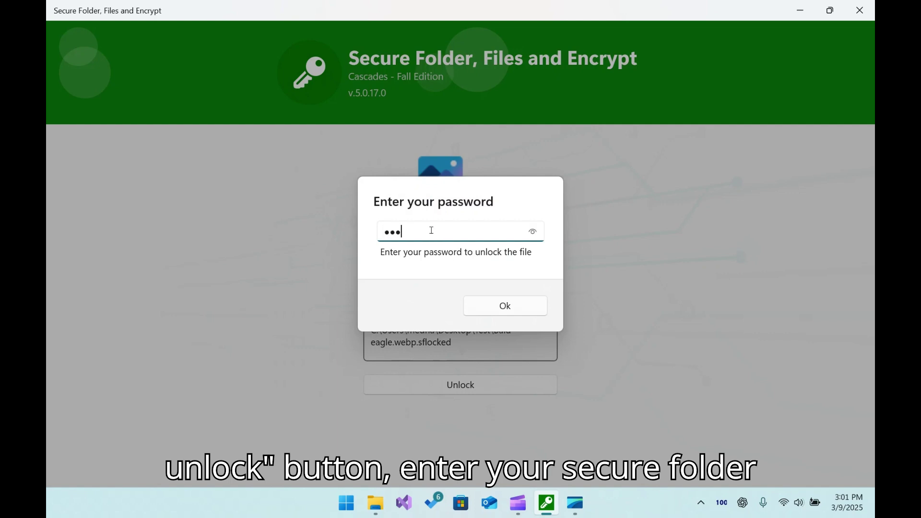
pyautogui.write('••')
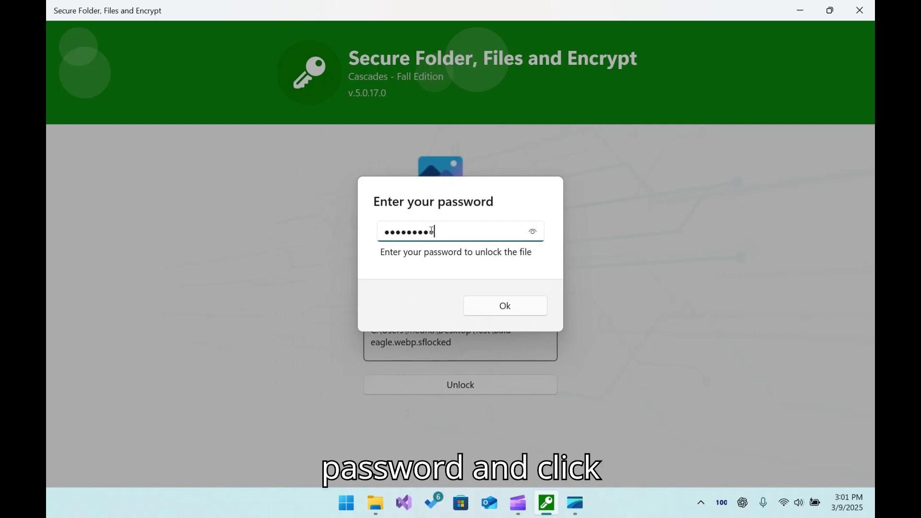
pyautogui.click(506, 308)
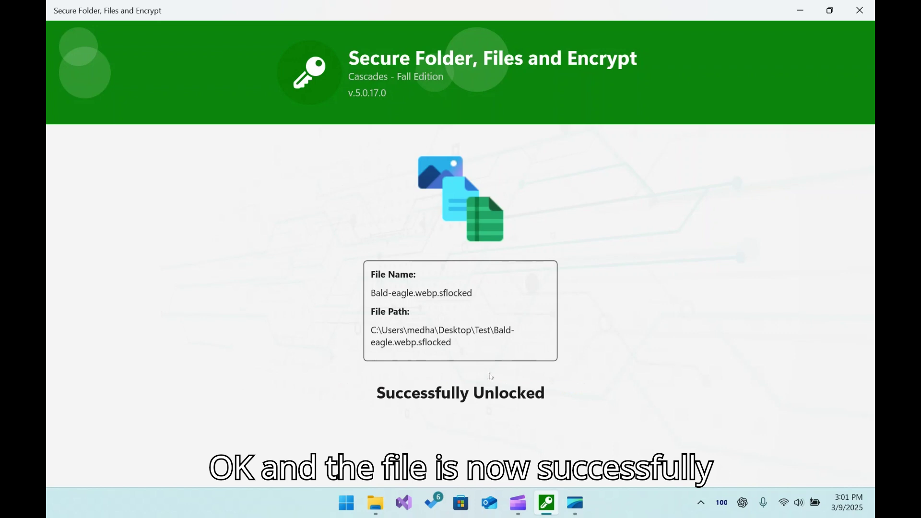
pyautogui.click(376, 503)
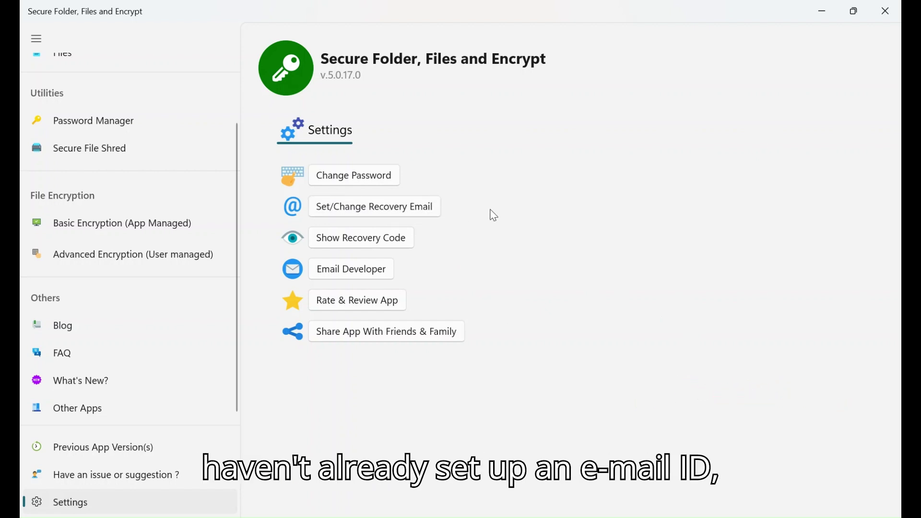
# Open the Set Recovery Email dialog from the Settings page
pyautogui.click(428, 212)
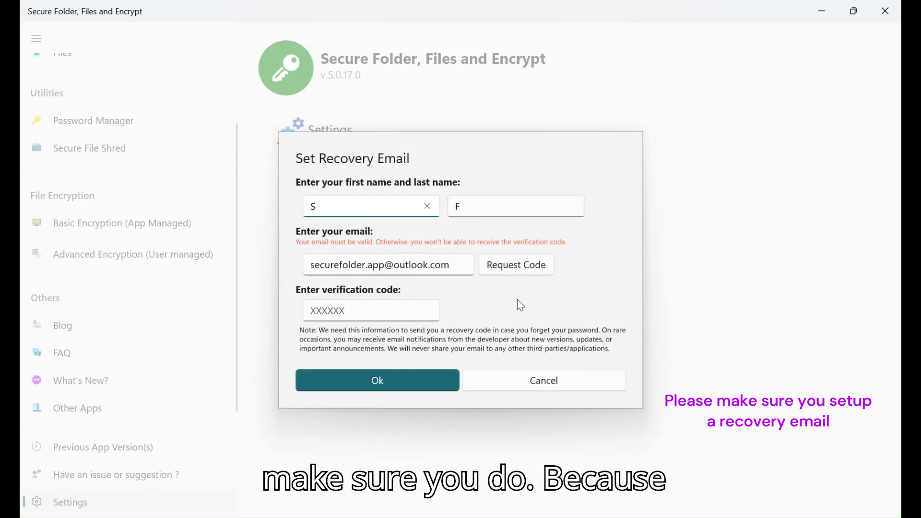